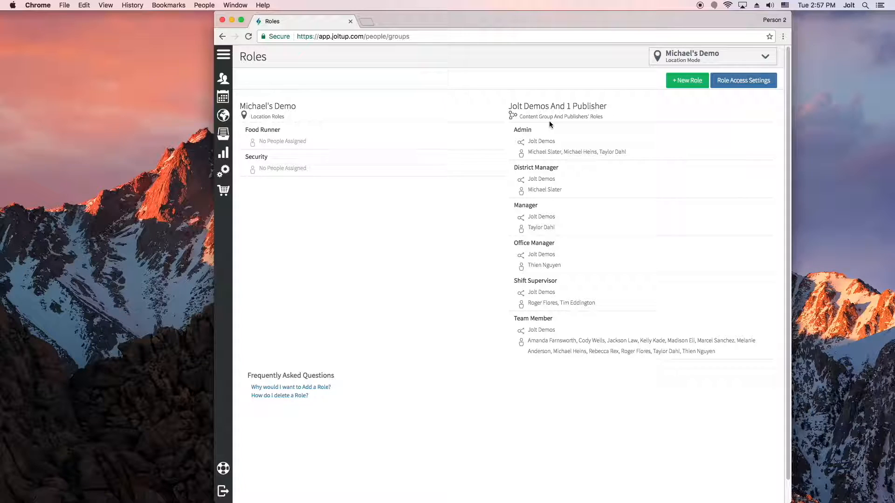
Step: Switch the Roles page to Content Group Mode and open the location-created Cashier role from the locations' roles
click(713, 55)
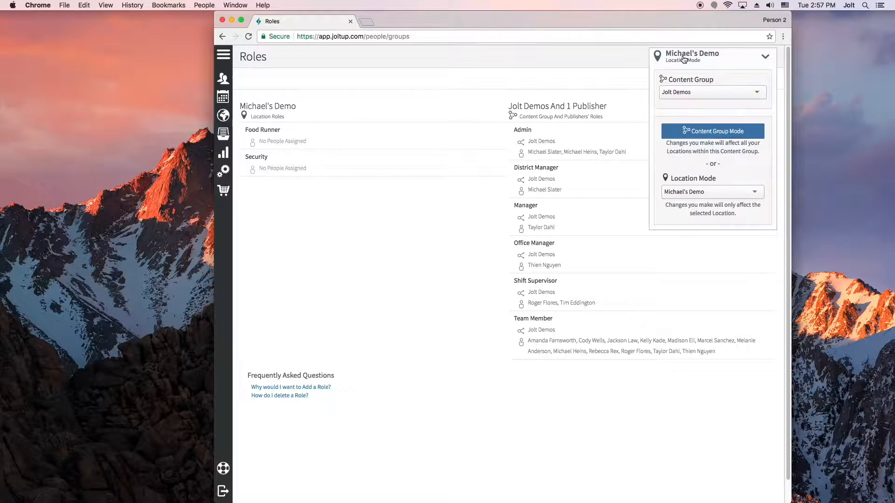
click(713, 133)
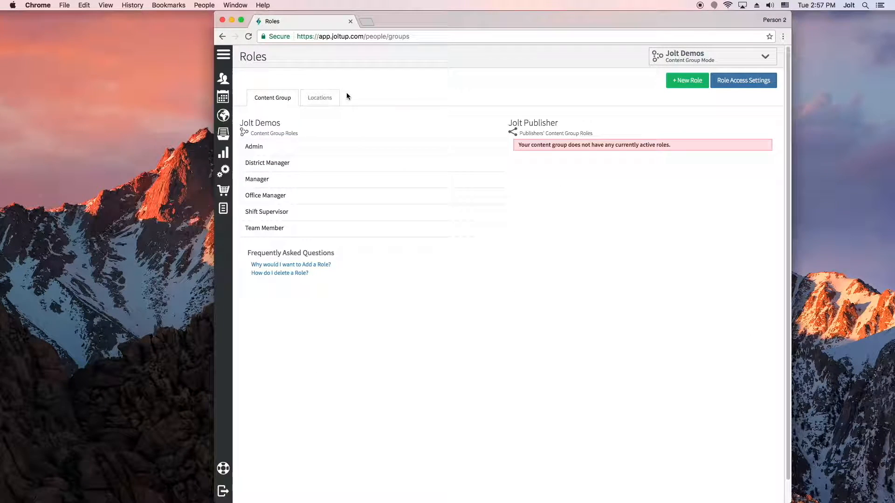
click(333, 98)
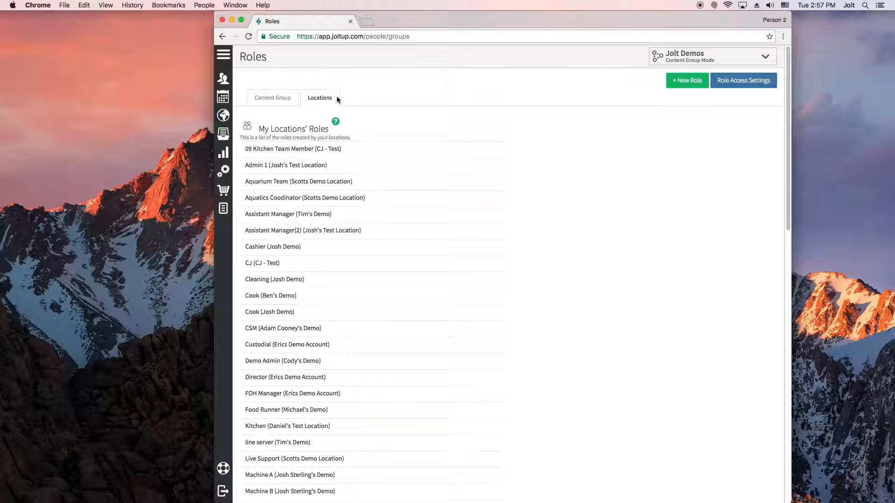
scroll(359, 127, down, 1)
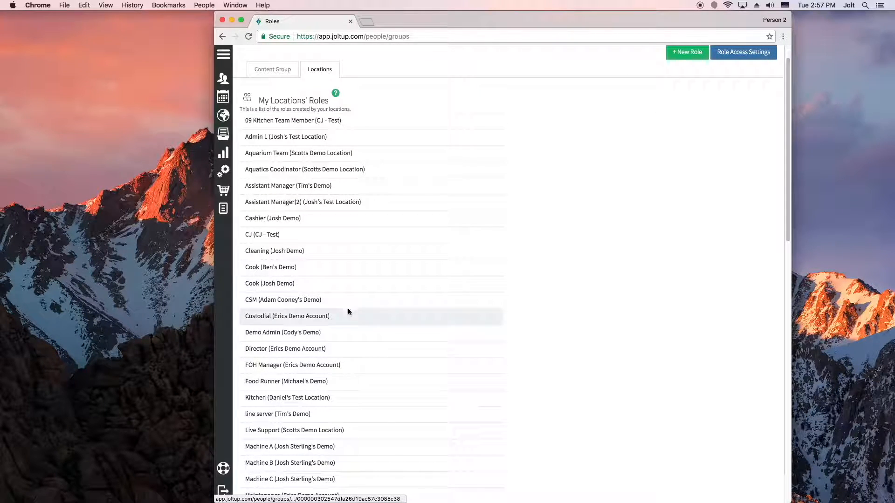
click(316, 223)
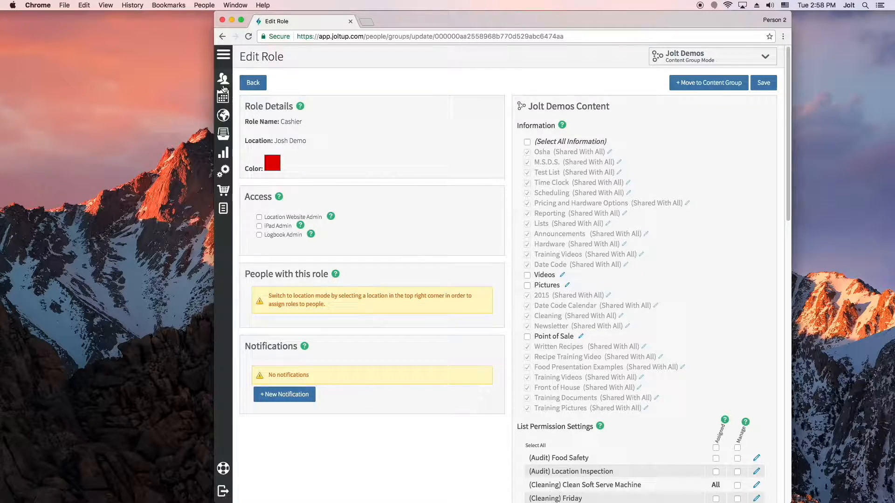
Step: Examine the locations' information categories, expanding the Training Pictures files under the demo location's Training category
click(246, 132)
click(278, 96)
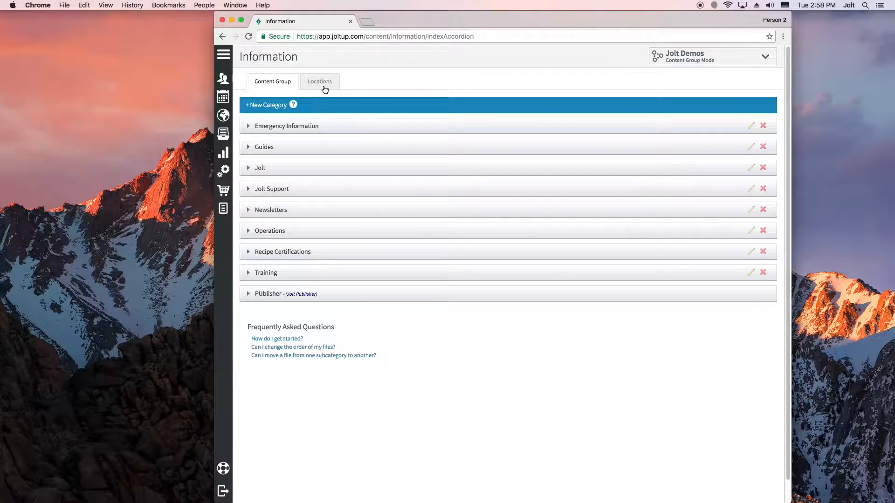
click(324, 85)
scroll(328, 391, down, 3)
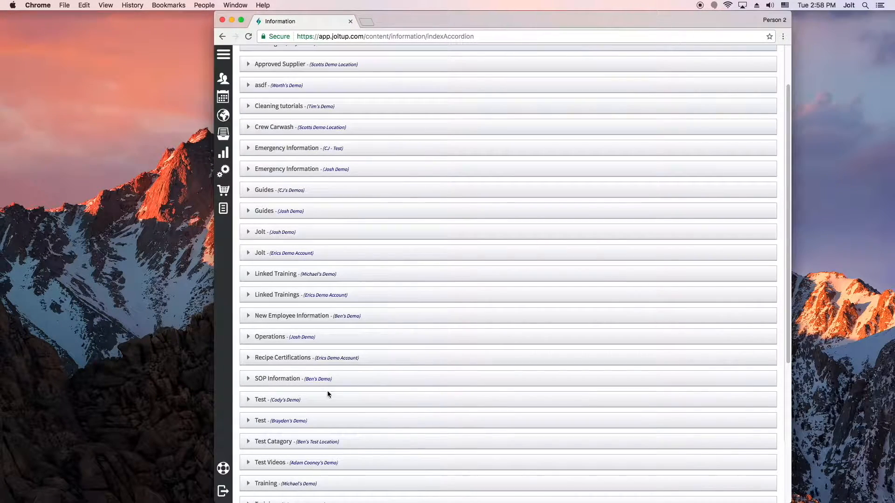
click(329, 463)
scroll(329, 463, down, 3)
click(344, 479)
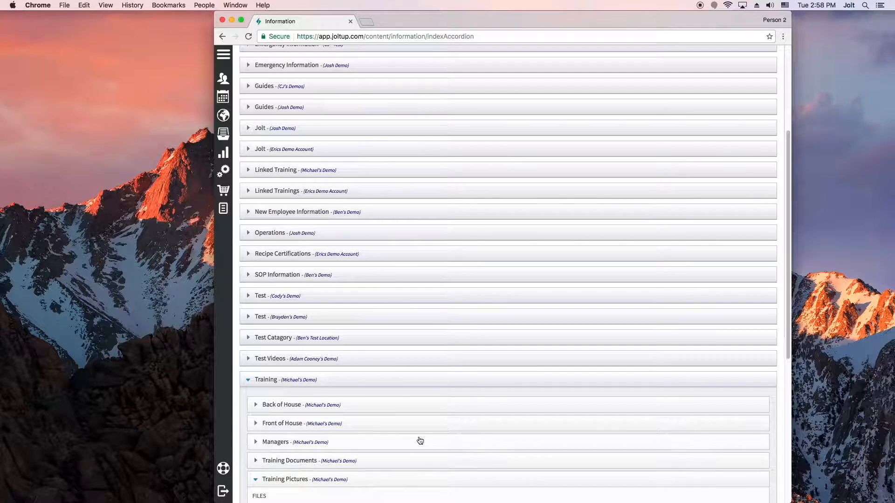
scroll(419, 439, down, 5)
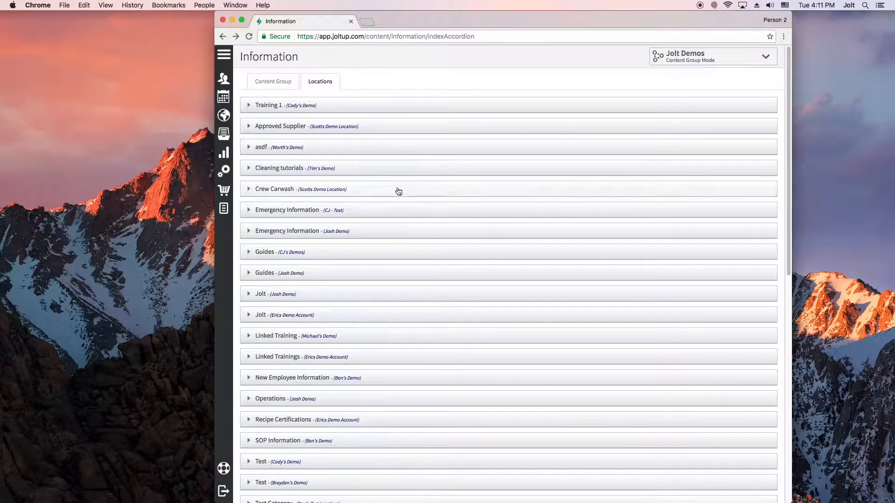
Step: Review the file permissions and location activation settings of the content group's Osha subcategory under Emergency Information
click(279, 81)
click(289, 126)
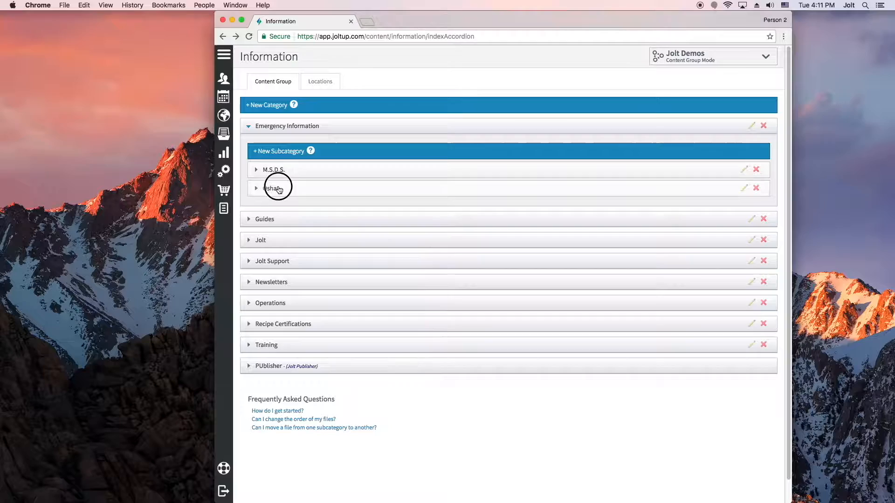
click(276, 188)
click(698, 204)
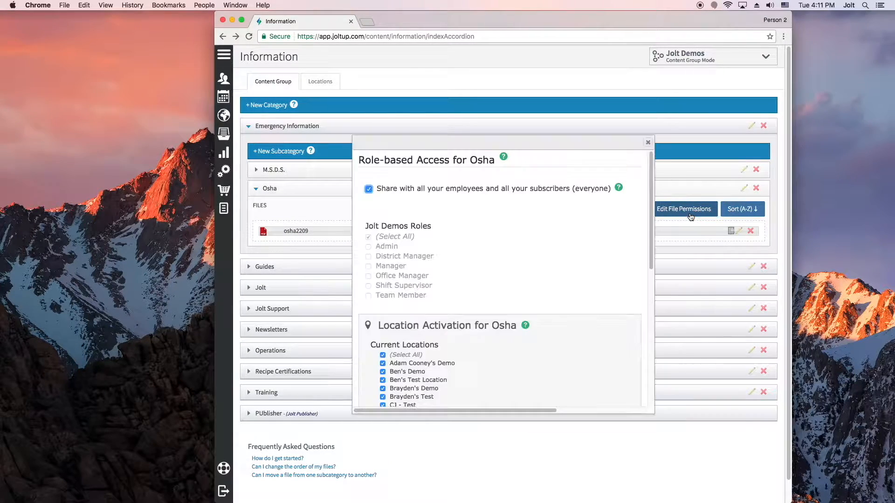
scroll(504, 269, down, 2)
scroll(504, 269, down, 5)
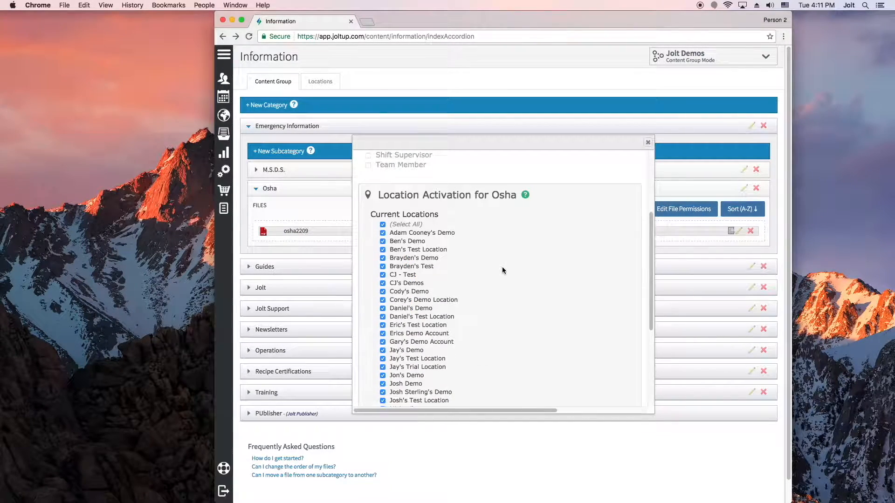
scroll(461, 234, up, 1)
scroll(461, 234, down, 5)
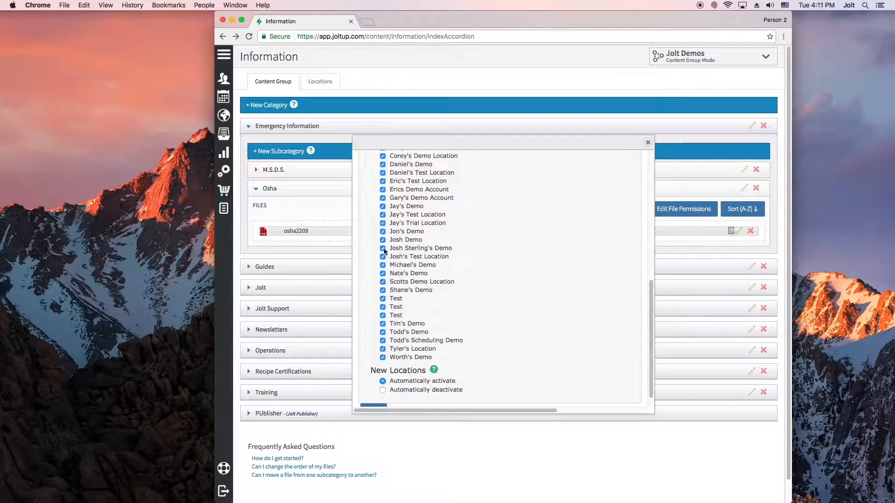
scroll(379, 326, up, 10)
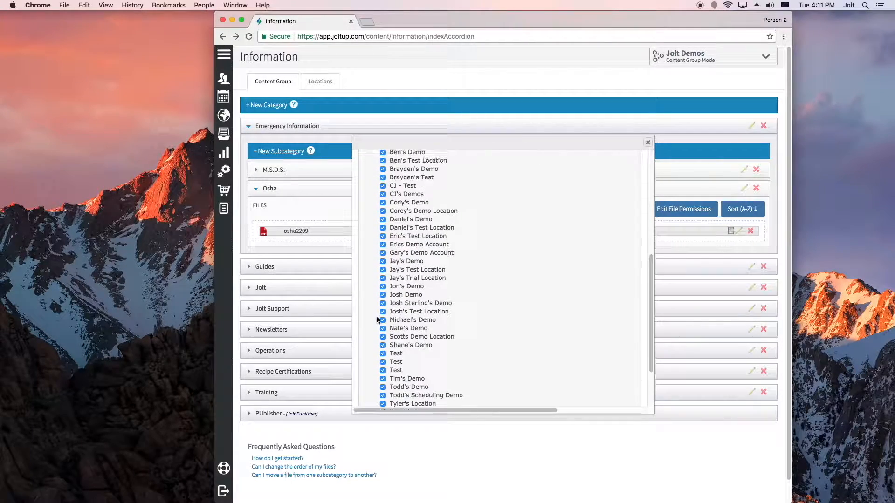
Step: Open the (Cleaning) Friday list for editing and set its location activation for new locations to Automatically deactivate
click(228, 134)
click(266, 88)
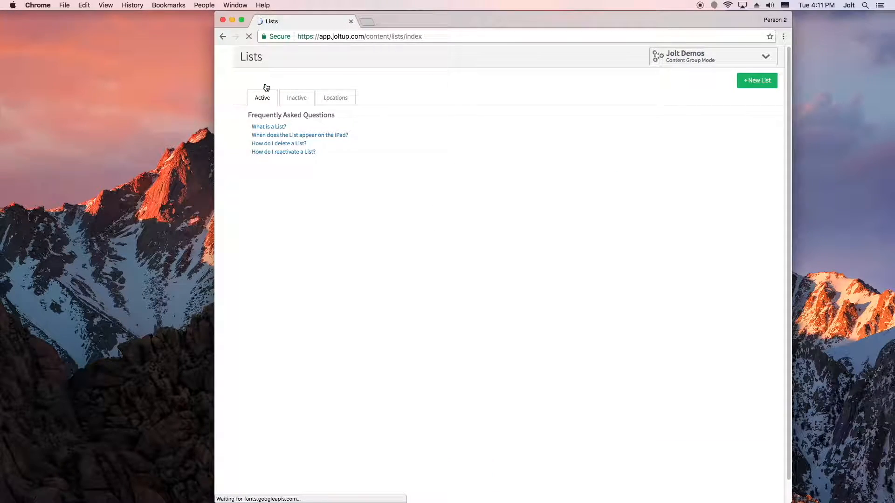
click(372, 237)
scroll(379, 247, down, 10)
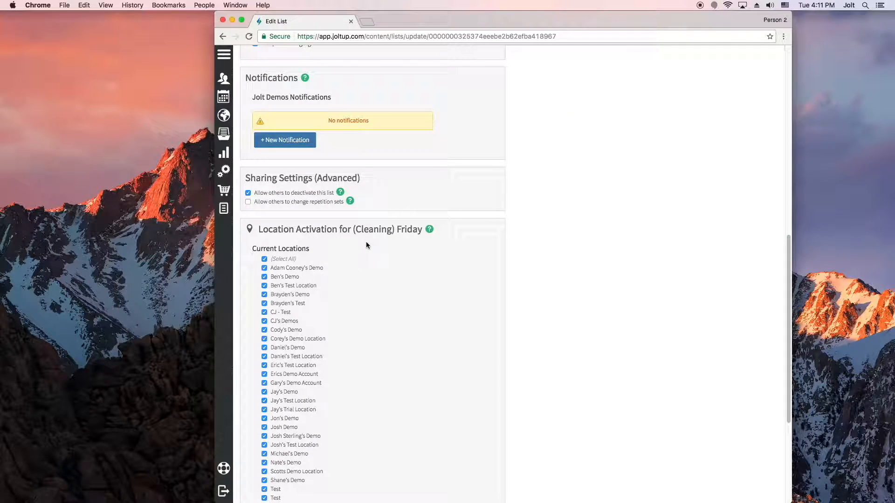
scroll(361, 246, down, 5)
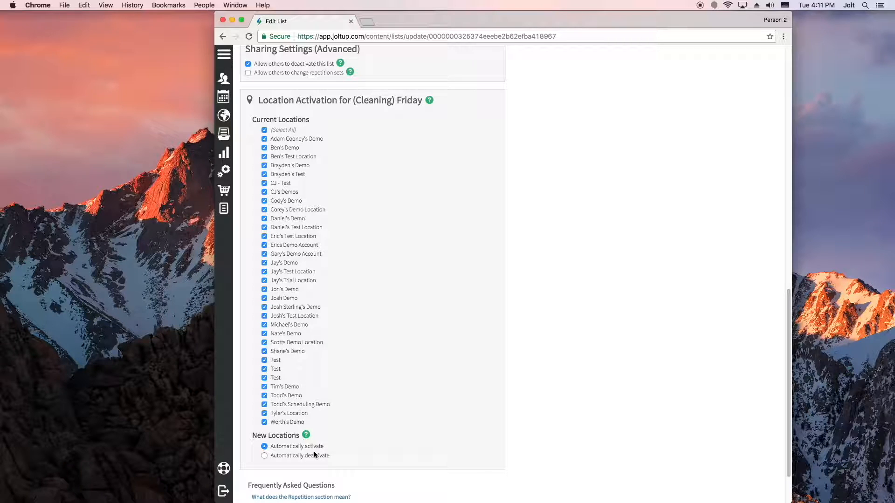
click(273, 457)
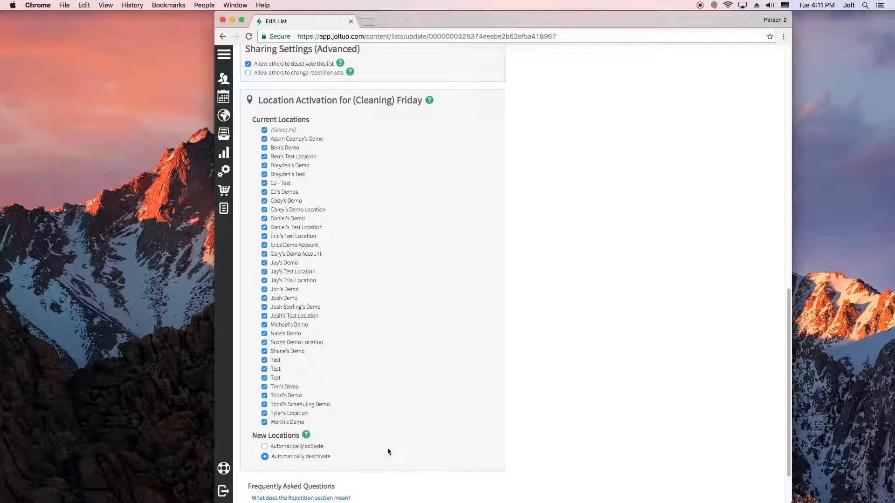
scroll(352, 457, down, 1)
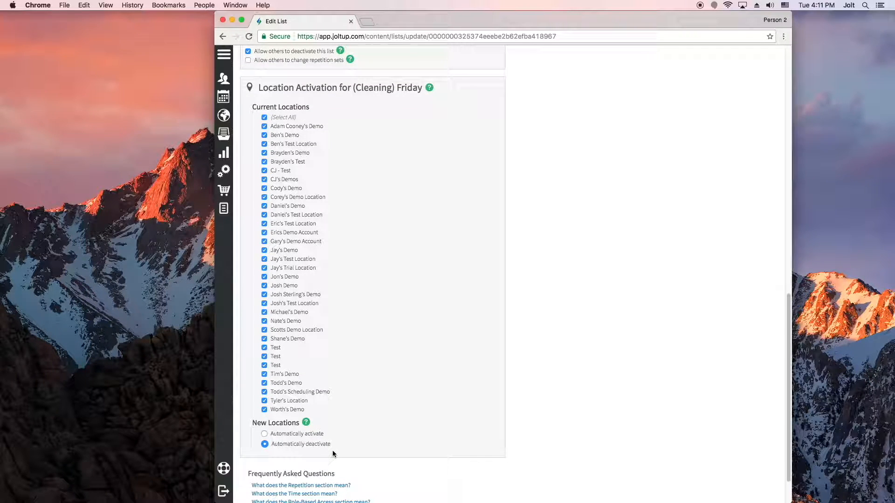
Step: Allow others to change repetition sets in the (Cleaning) Friday list's advanced sharing settings
scroll(378, 452, up, 10)
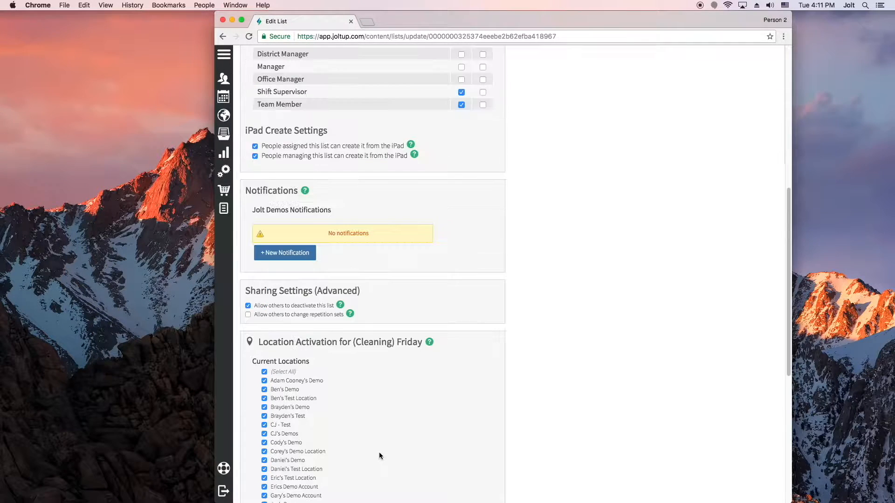
scroll(379, 452, up, 3)
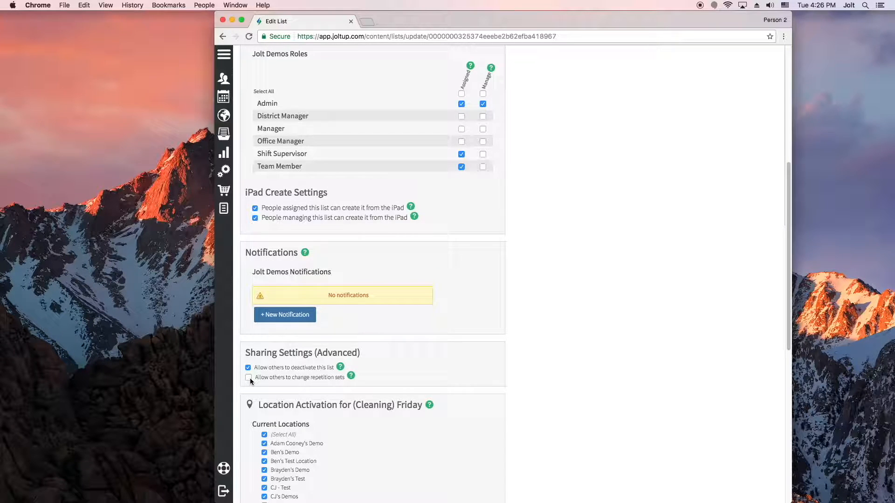
scroll(347, 317, up, 5)
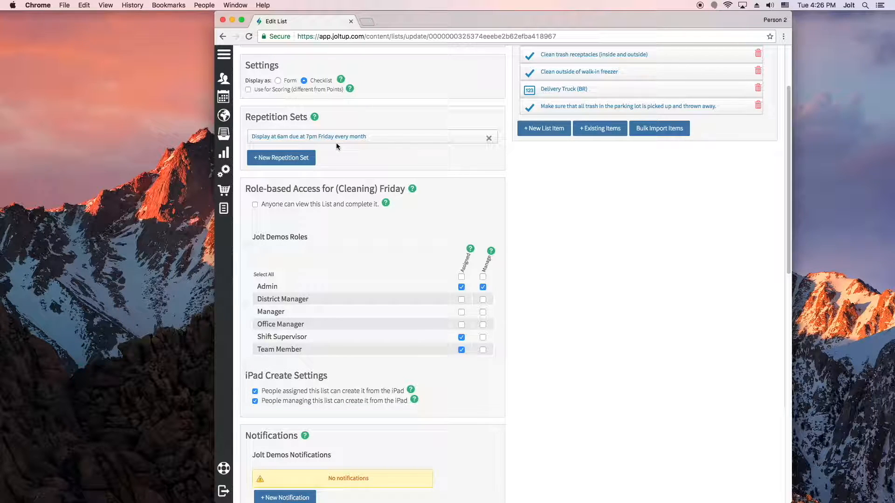
scroll(352, 223, down, 5)
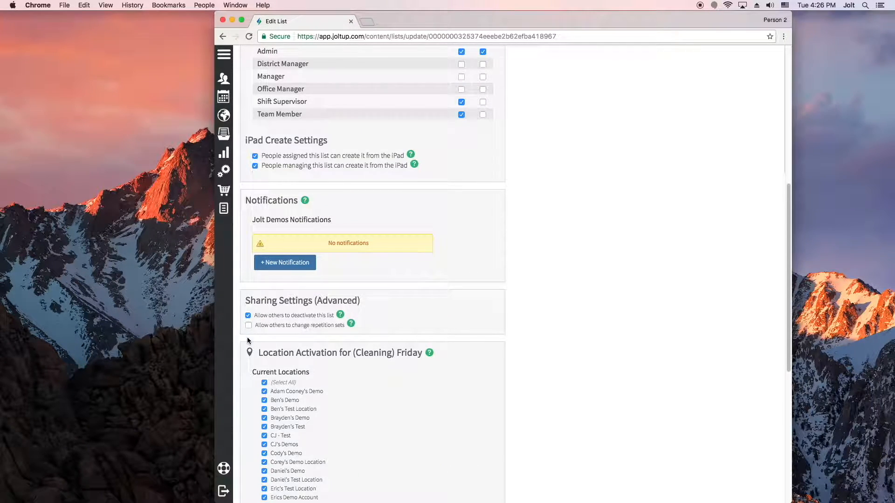
click(248, 326)
Step: Allow others to deactivate the parking lot trash item, update the item and save the list
scroll(553, 315, up, 7)
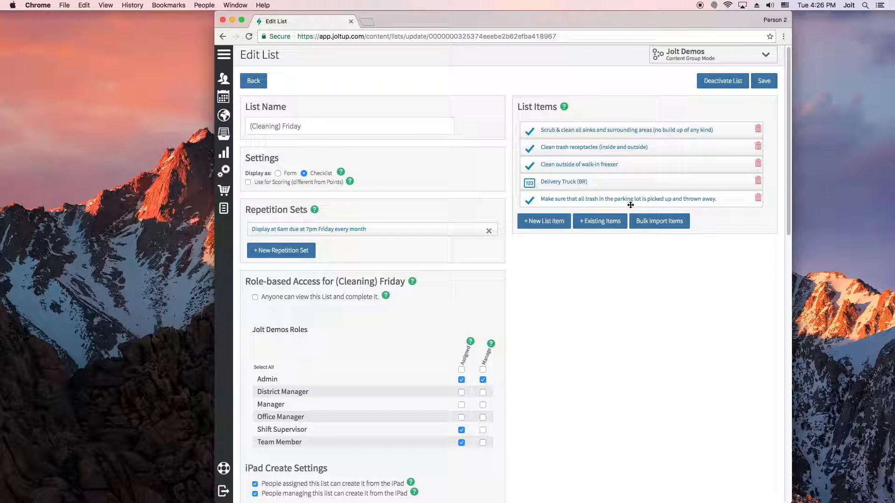
click(575, 198)
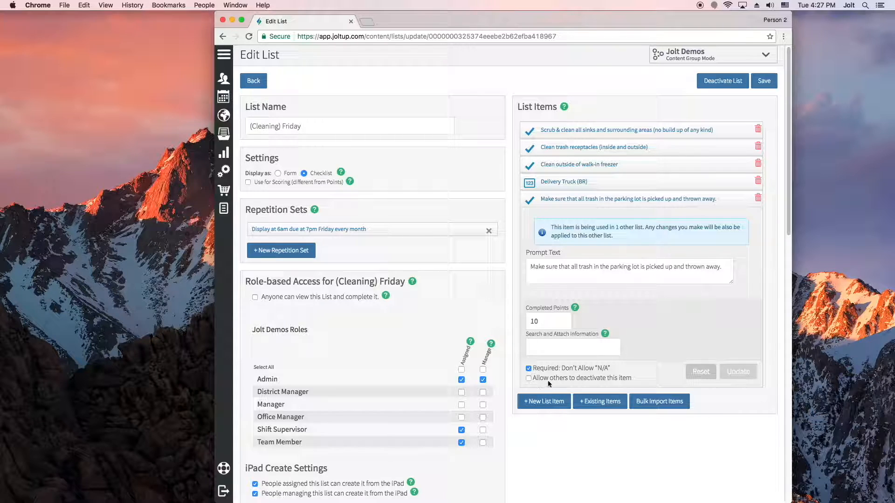
click(529, 379)
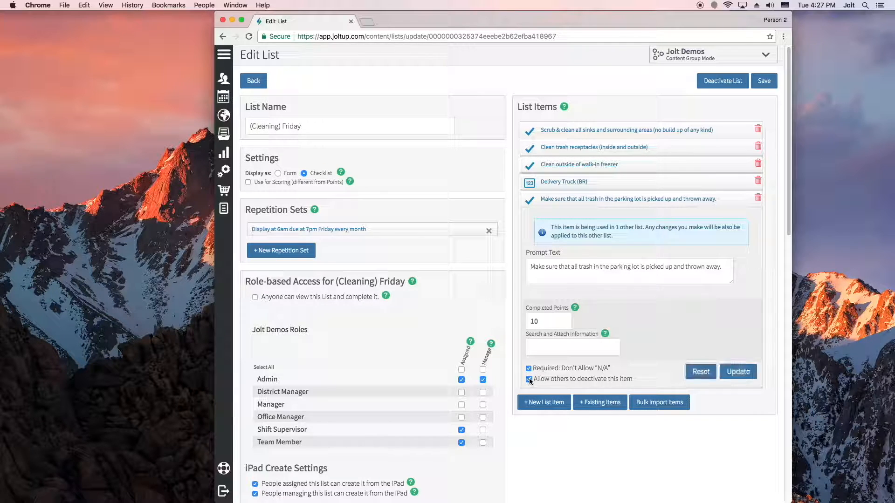
click(741, 371)
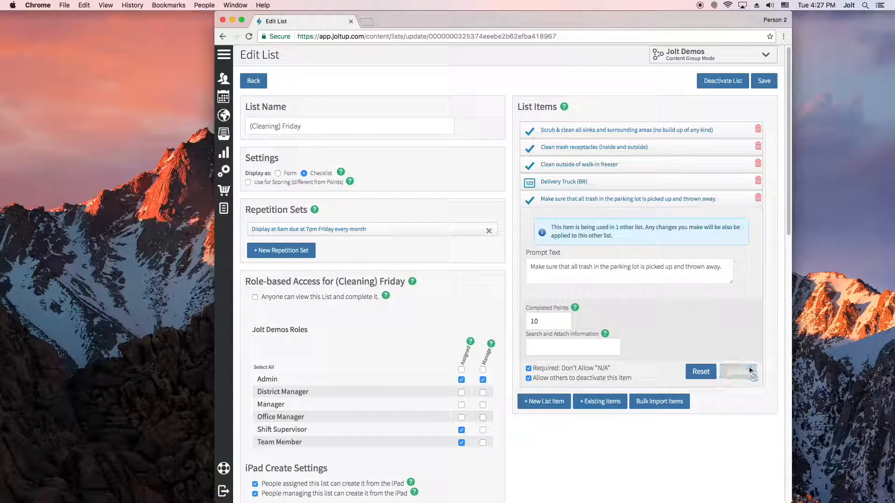
click(772, 81)
Step: Switch to the browser window in Location Mode, inactivate the parking lot trash item in the (Cleaning) Friday list, and save the list
drag(0, 9, 537, 15)
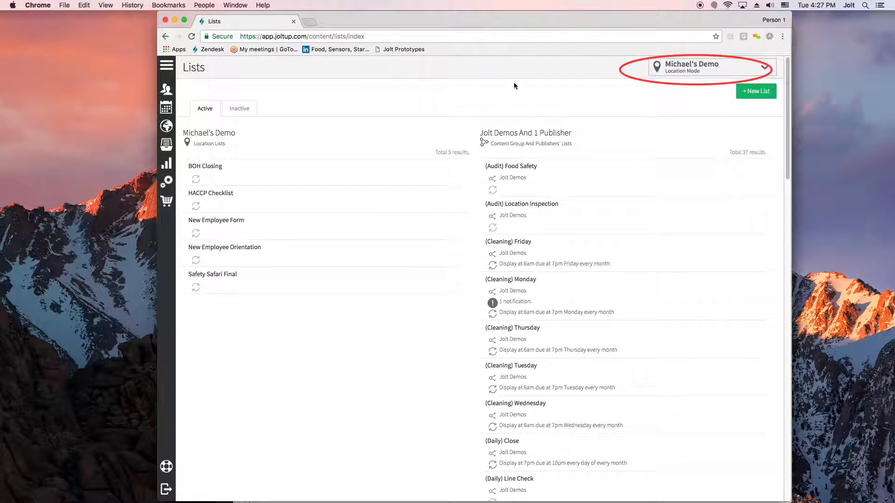
click(585, 248)
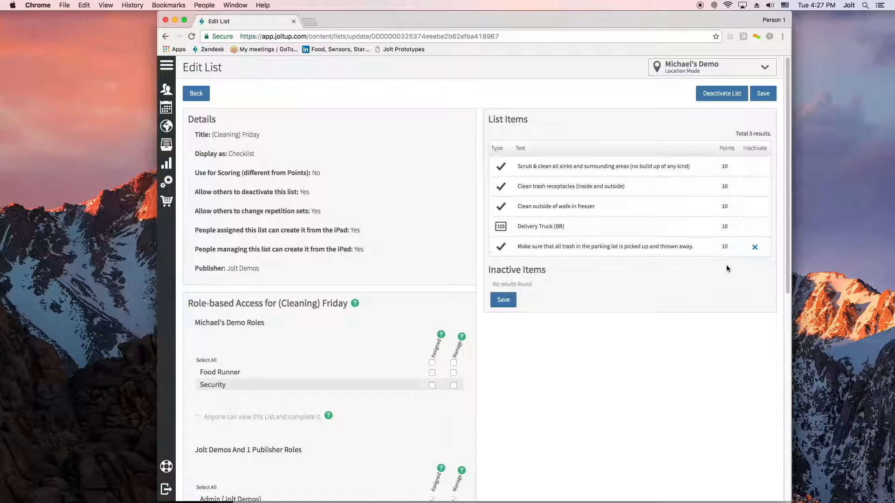
click(755, 248)
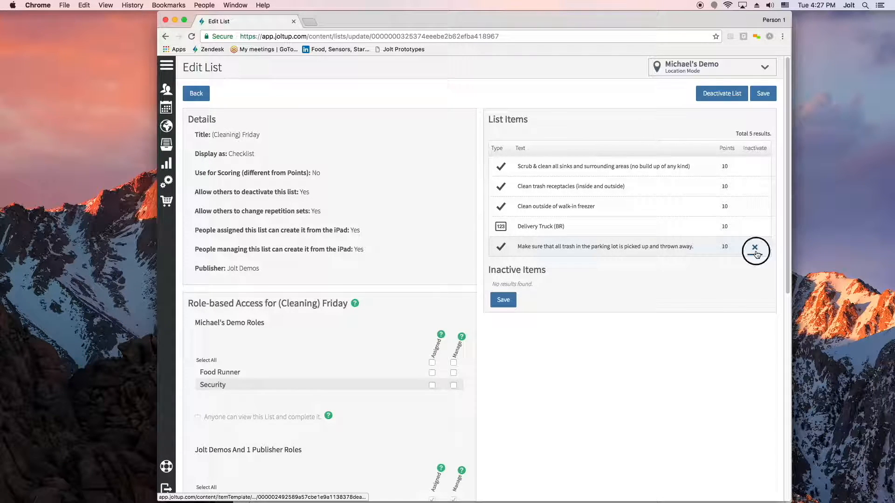
click(517, 173)
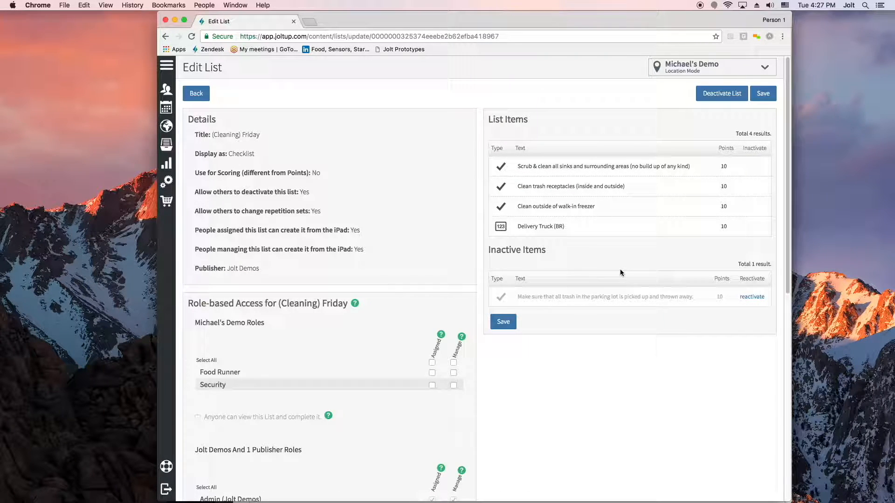
click(762, 93)
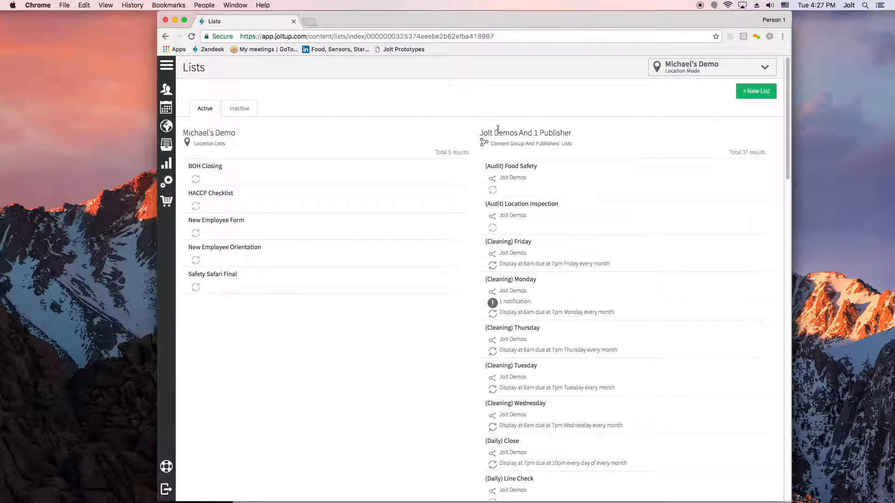
Step: Open the sixth person's record in the location's People list for editing and switch to Content Group Mode for Jolt Demos
click(170, 90)
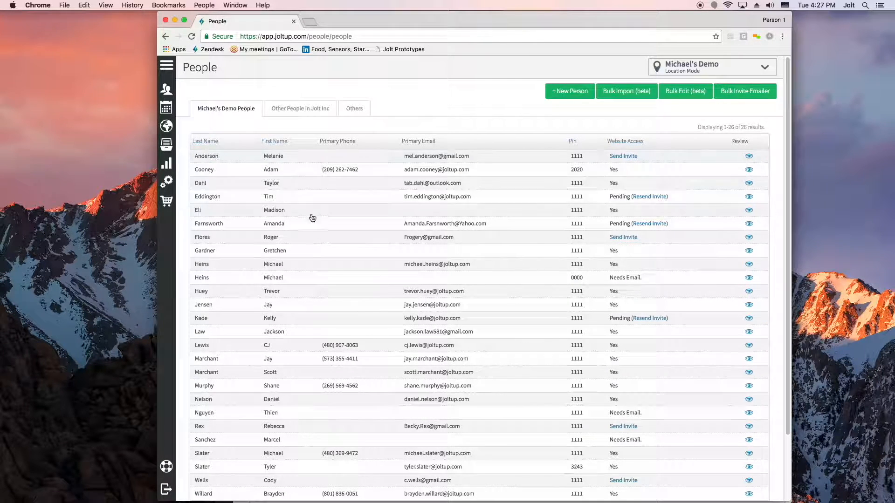
click(325, 230)
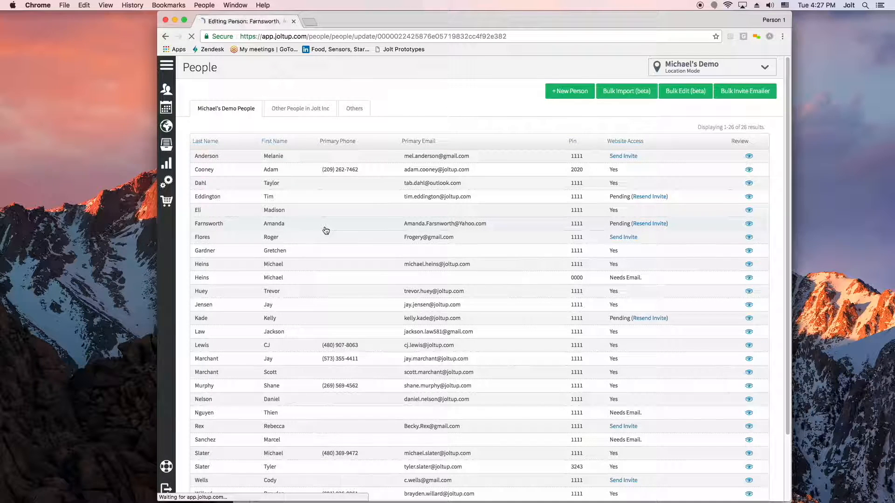
click(666, 74)
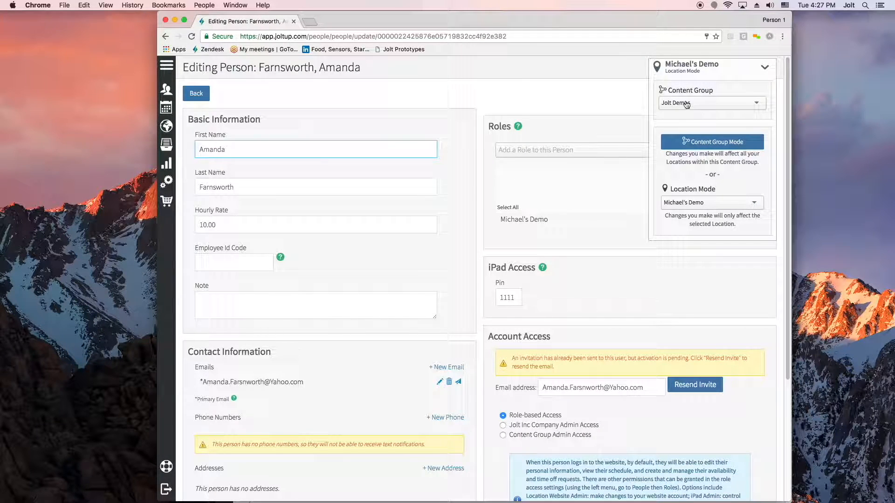
click(699, 143)
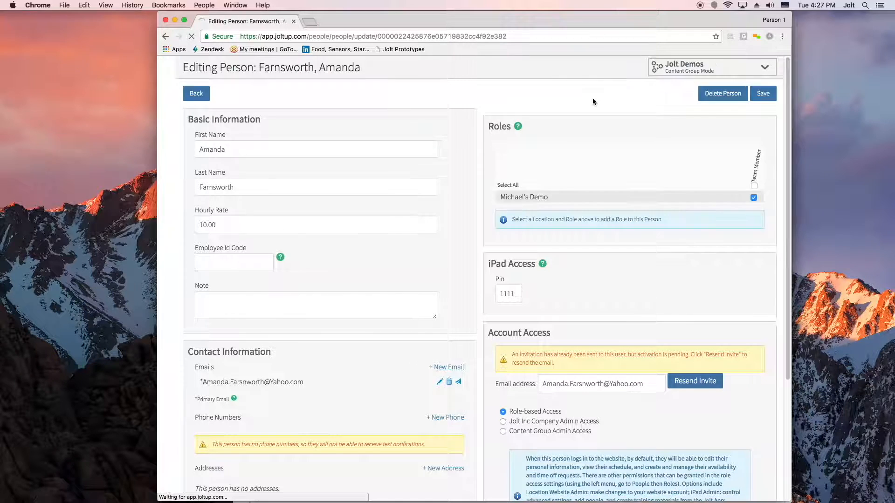
Step: Add the person to the first two available locations, the second being Ben's Demo
click(605, 149)
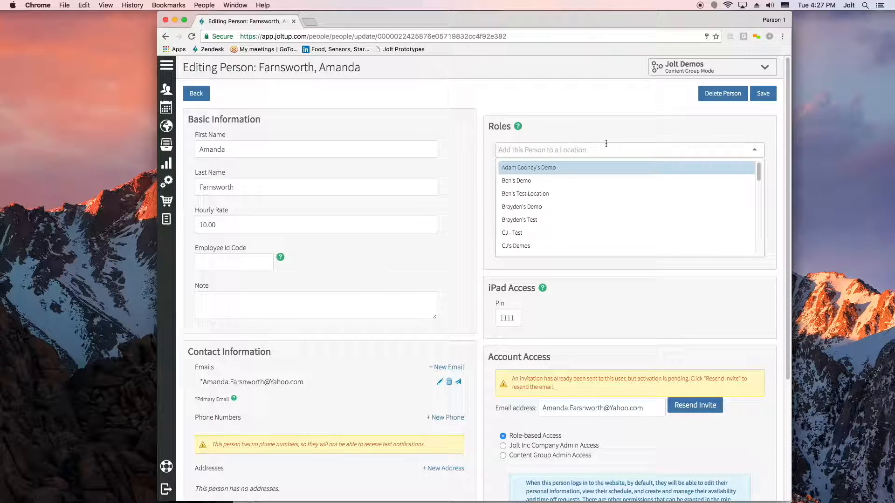
click(549, 169)
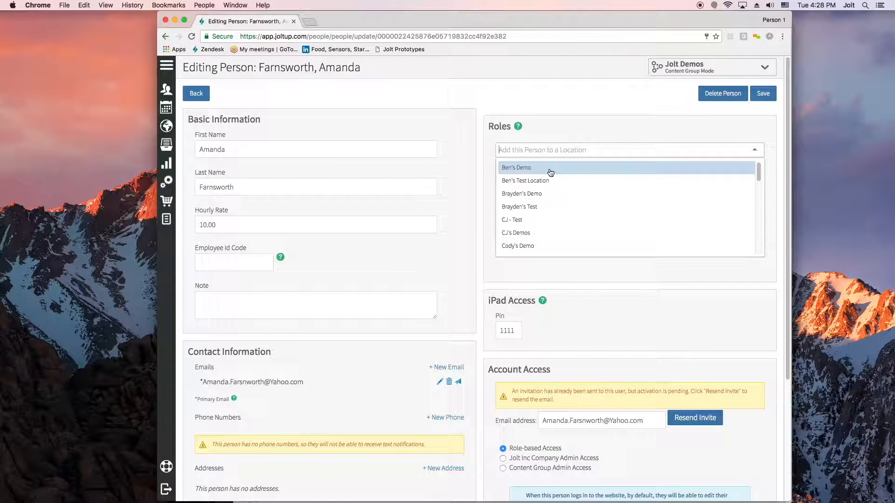
click(550, 170)
click(561, 85)
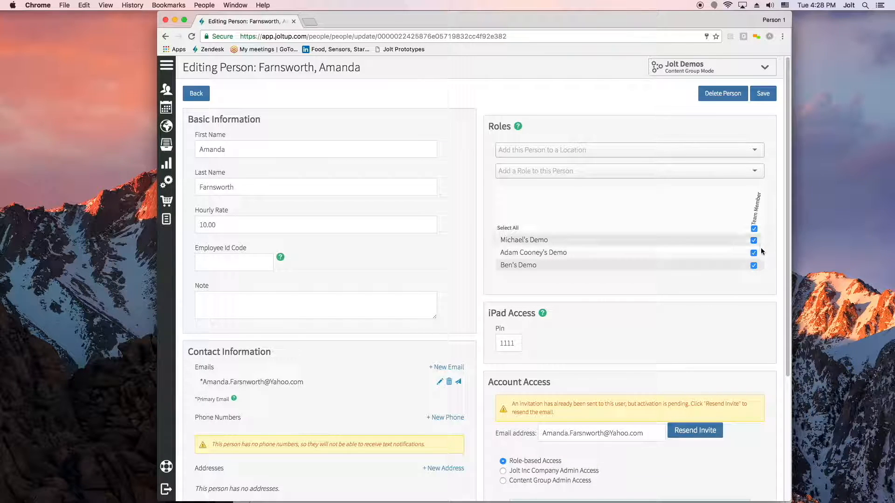
Step: Add the Admin role to the person and clear it for the first two locations in the roles grid
click(636, 171)
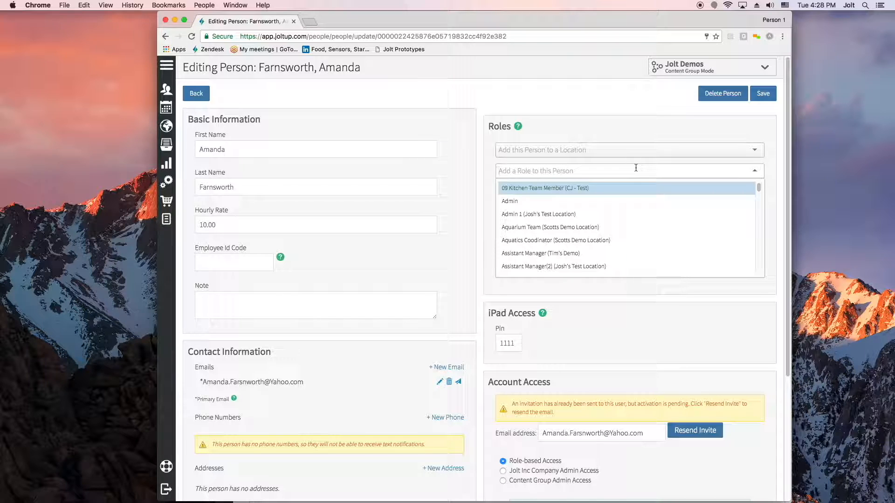
click(626, 200)
click(673, 323)
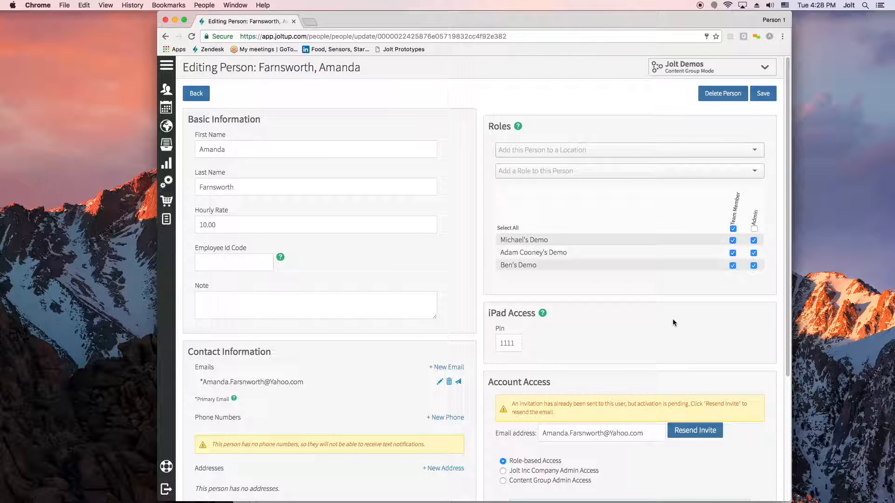
click(753, 253)
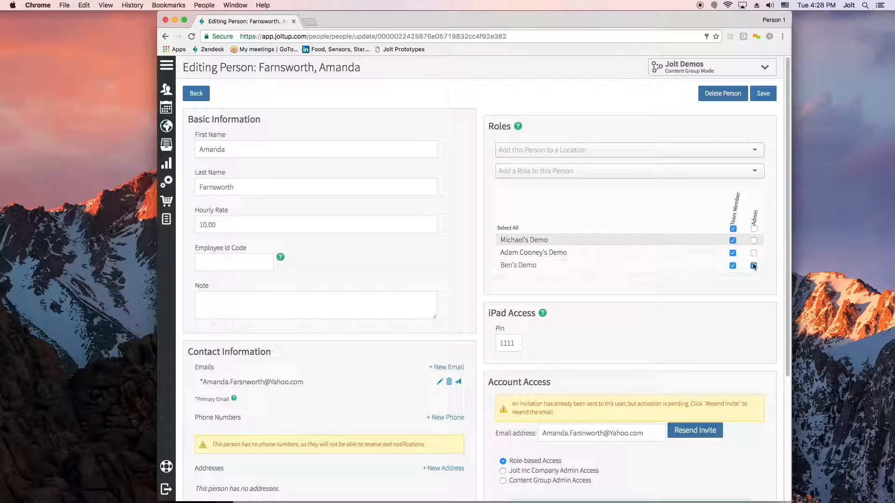